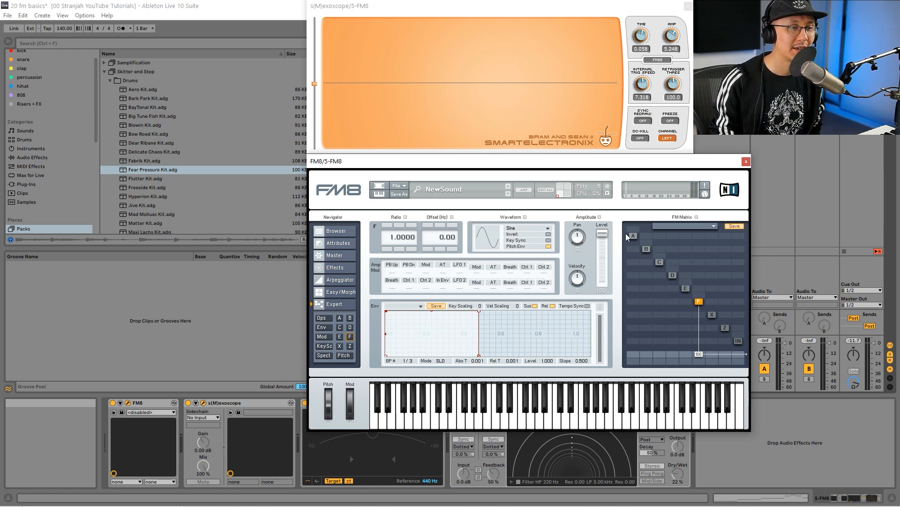
# Route operator E into operator F in the FM matrix with a modulation amount of 100
pyautogui.click(647, 249)
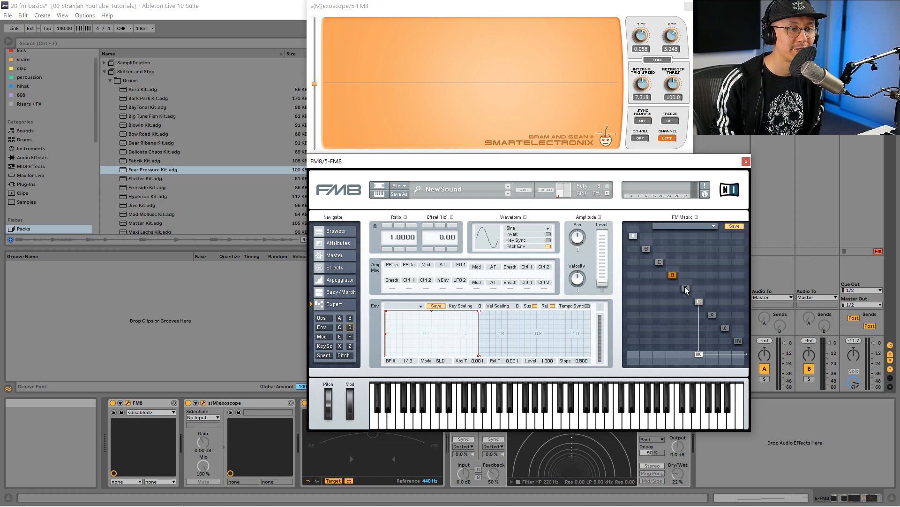
pyautogui.click(699, 301)
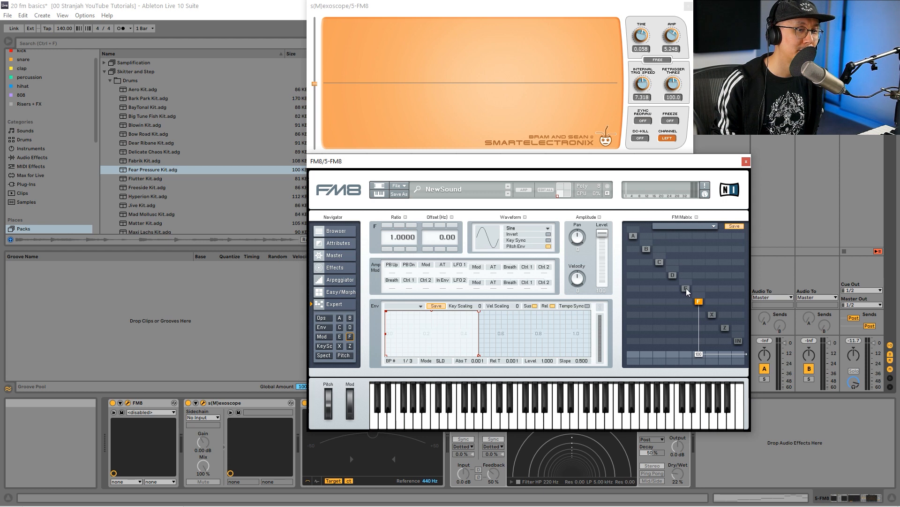
pyautogui.click(686, 288)
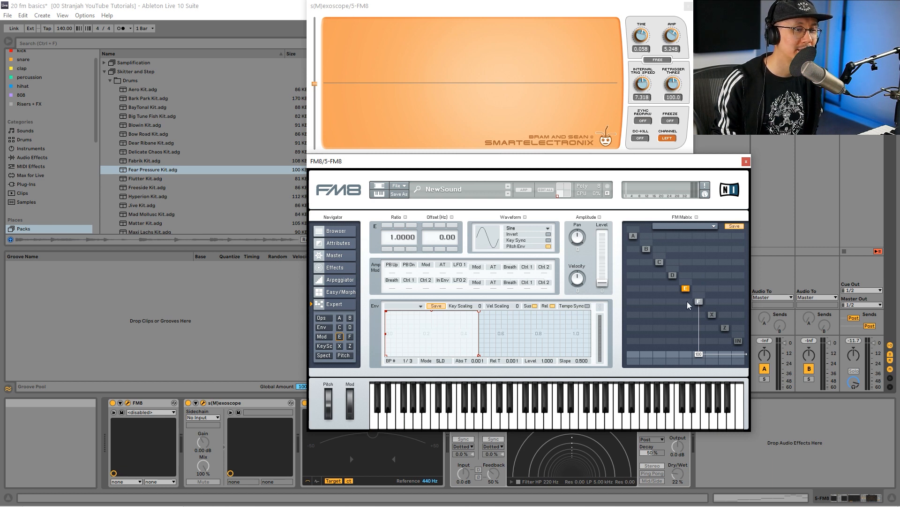
pyautogui.moveTo(689, 305); pyautogui.dragTo(690, 238)
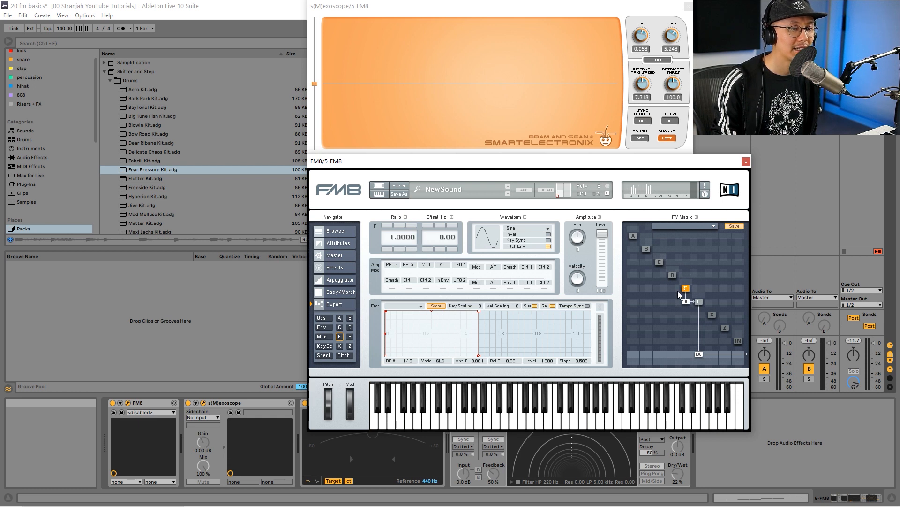
pyautogui.moveTo(602, 234); pyautogui.dragTo(603, 233)
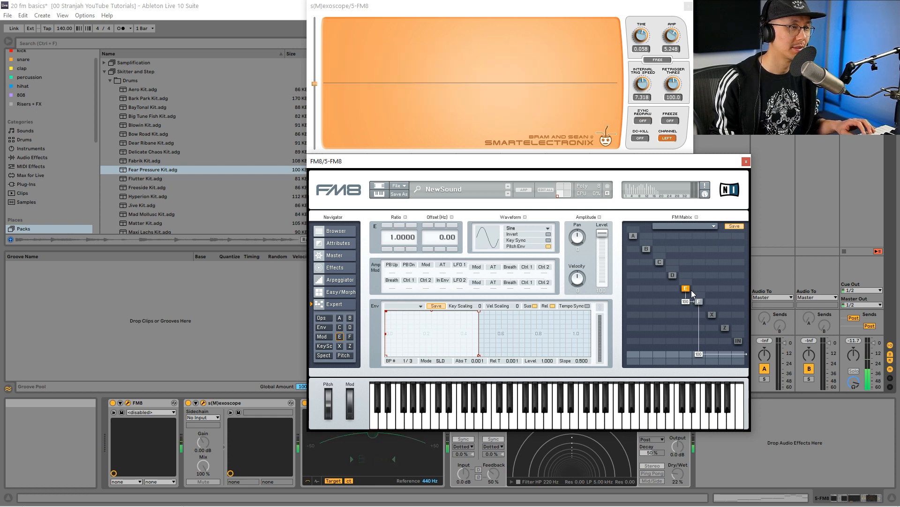
# Reroute operator E from modulating F directly to the output at 100, and remove operator F's output
pyautogui.click(687, 305)
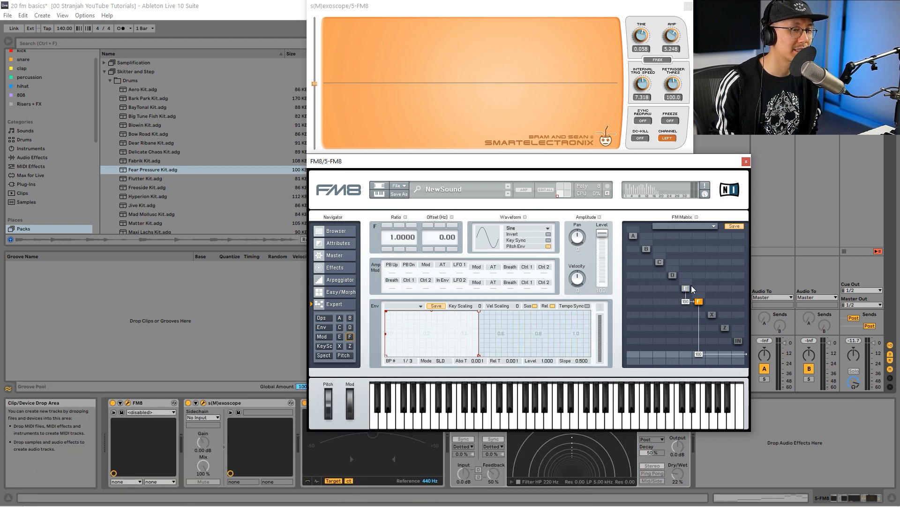
pyautogui.click(686, 289)
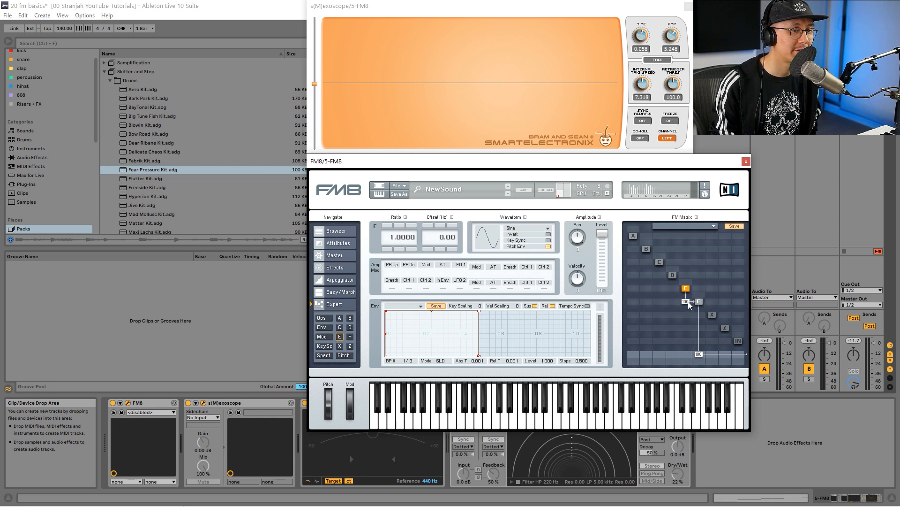
pyautogui.moveTo(690, 302); pyautogui.dragTo(686, 373)
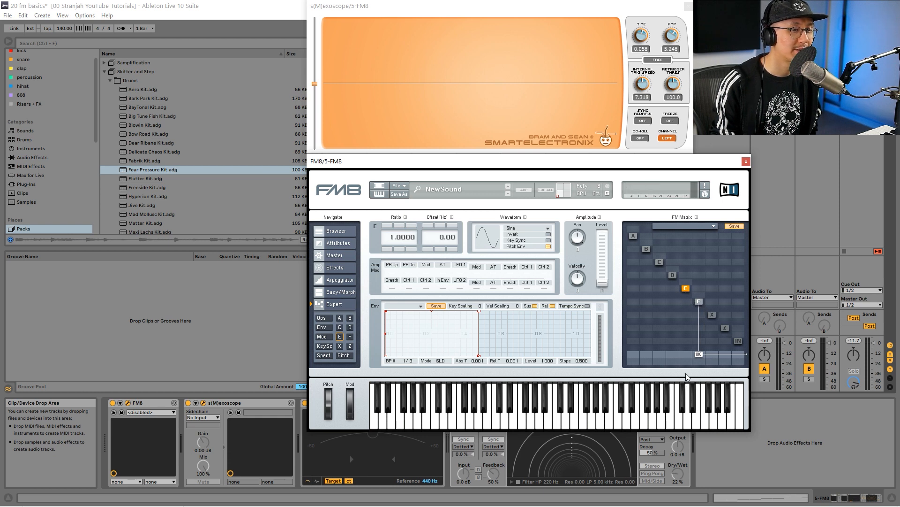
pyautogui.moveTo(687, 353); pyautogui.dragTo(685, 305)
pyautogui.click(699, 301)
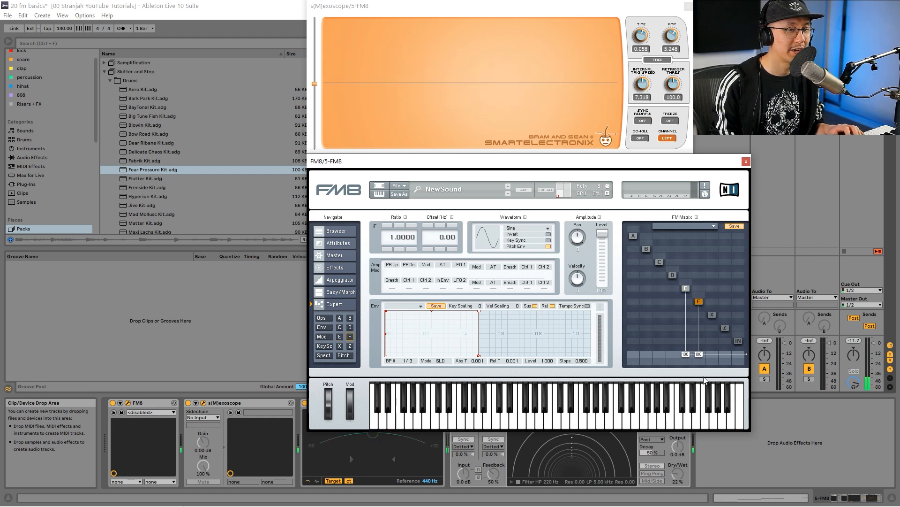
pyautogui.moveTo(699, 354); pyautogui.dragTo(699, 370)
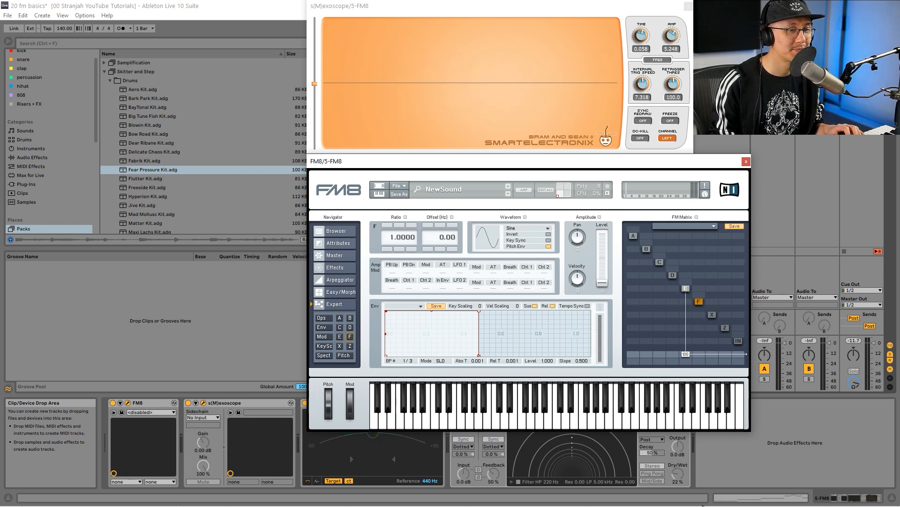
# Step operator E's ratio through 2, 3, 4 and 8, and bring it back down to 0.9998
pyautogui.click(685, 287)
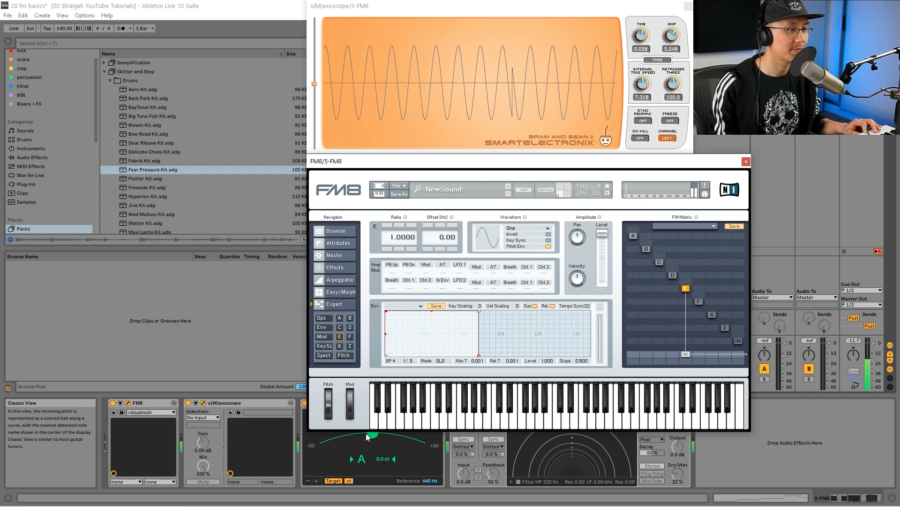
pyautogui.click(388, 226)
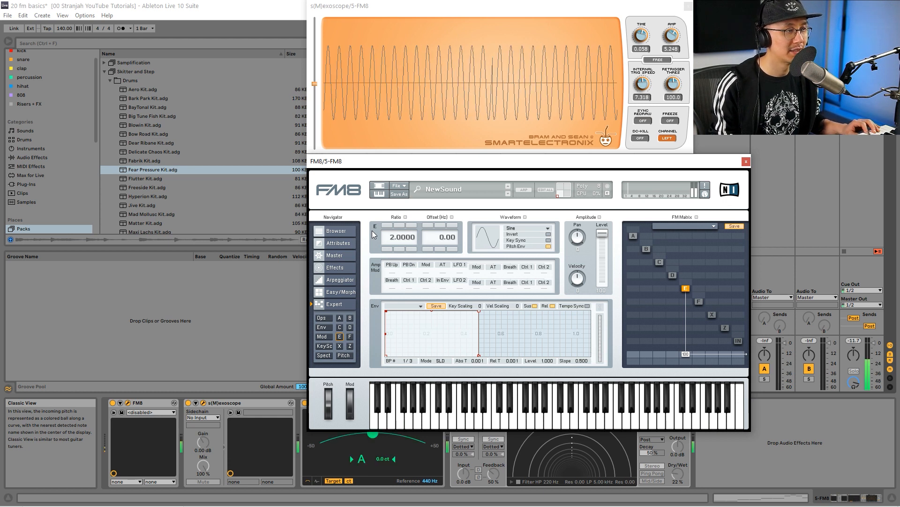
pyautogui.click(387, 249)
pyautogui.click(385, 225)
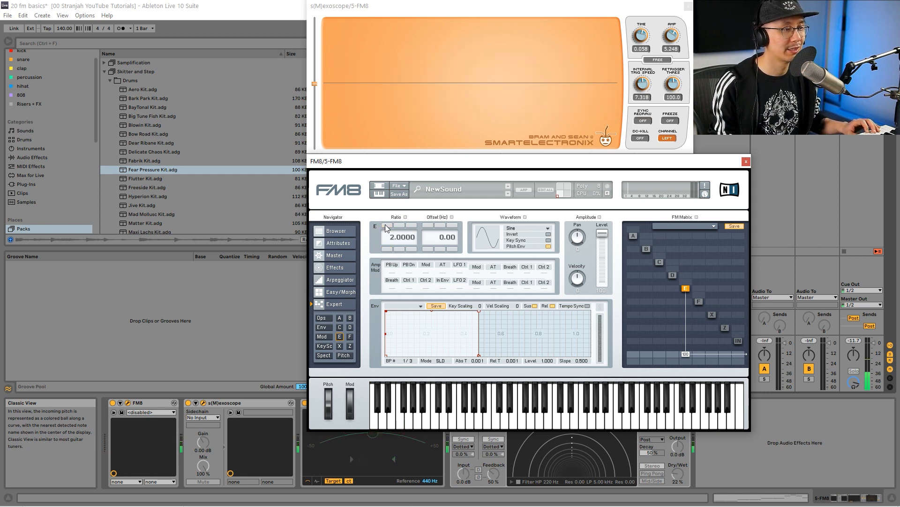
pyautogui.click(386, 226)
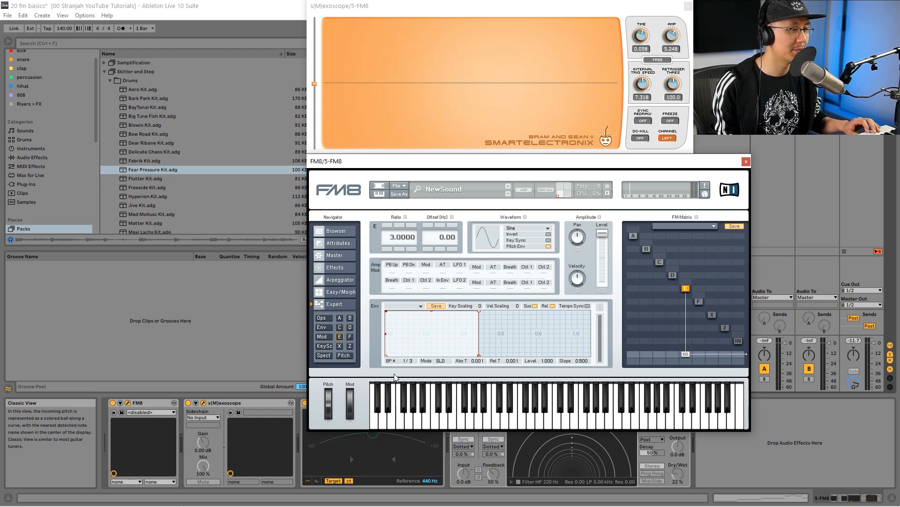
pyautogui.click(386, 226)
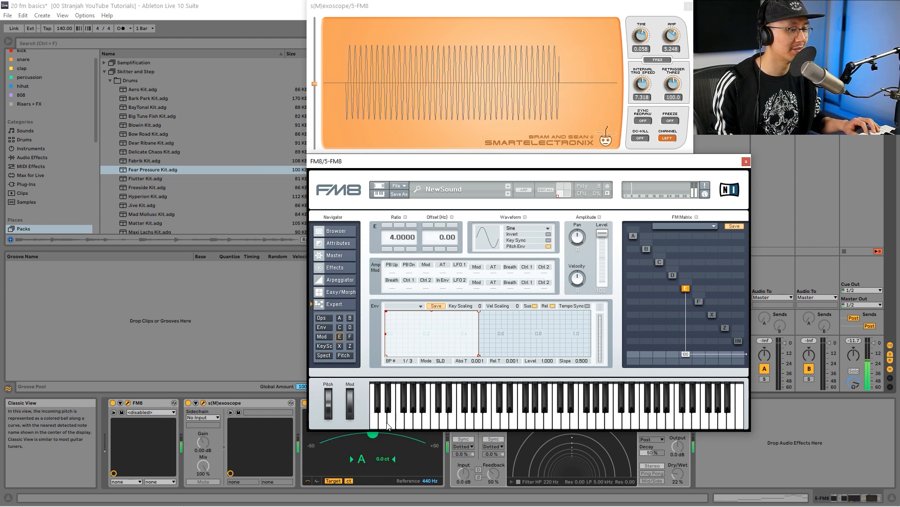
pyautogui.click(387, 226)
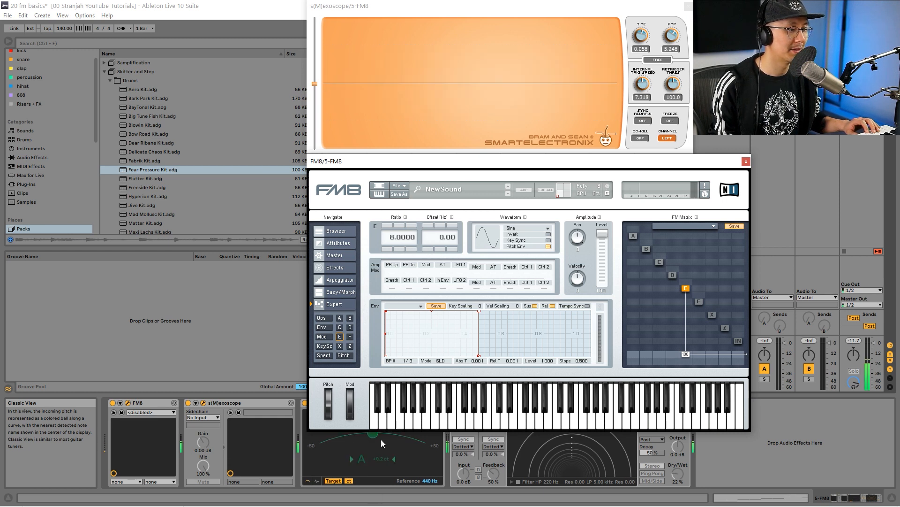
pyautogui.click(396, 247)
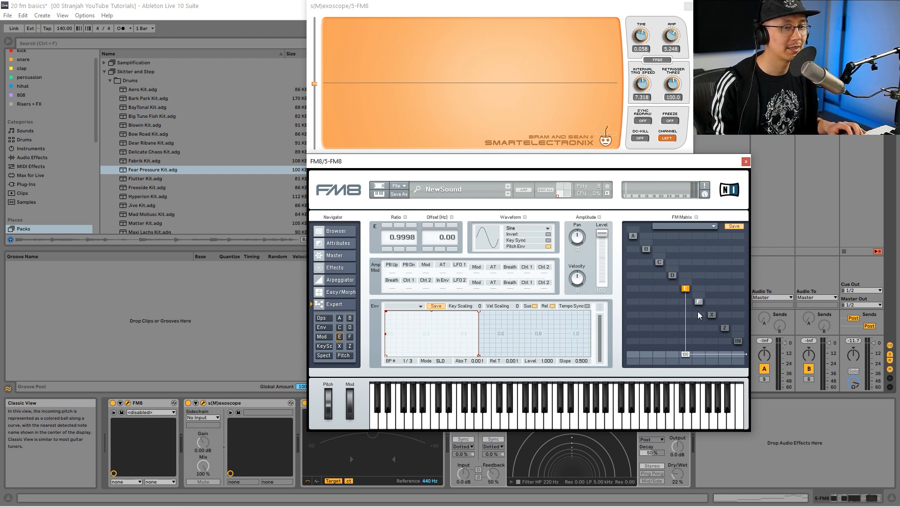
# Send operator F to the output at 100 and move operator E from the output to modulating F at 100
pyautogui.moveTo(702, 356); pyautogui.dragTo(702, 348)
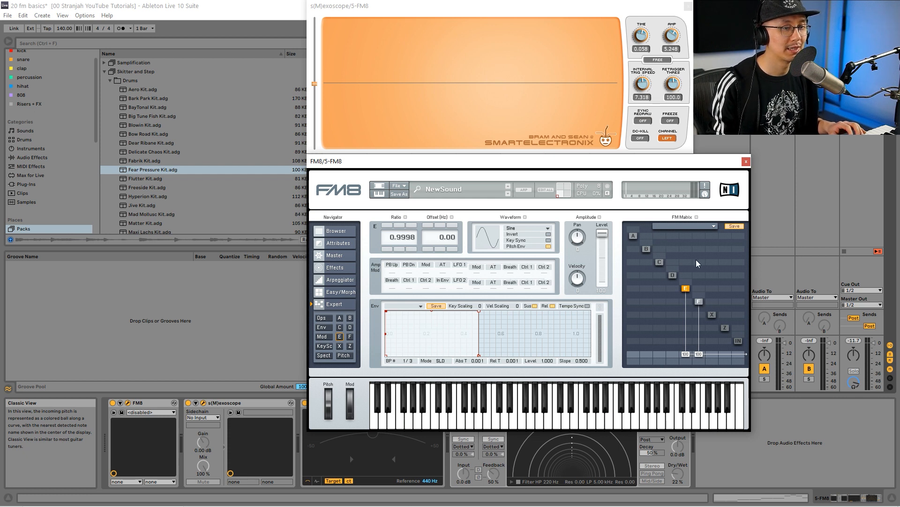
pyautogui.moveTo(686, 356); pyautogui.dragTo(685, 254)
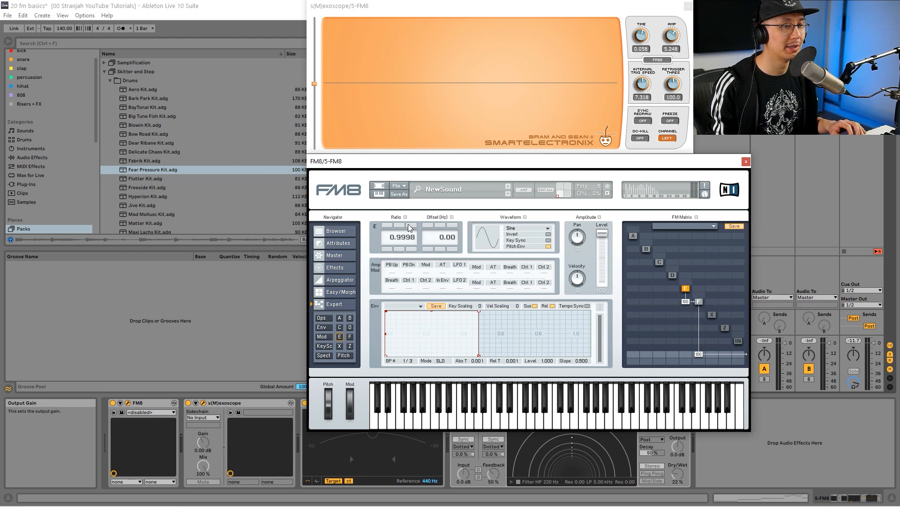
# Lower operator E's ratio to zero, raise it slightly to 0.0465, and freeze the oscilloscope display
pyautogui.moveTo(401, 239); pyautogui.dragTo(404, 352)
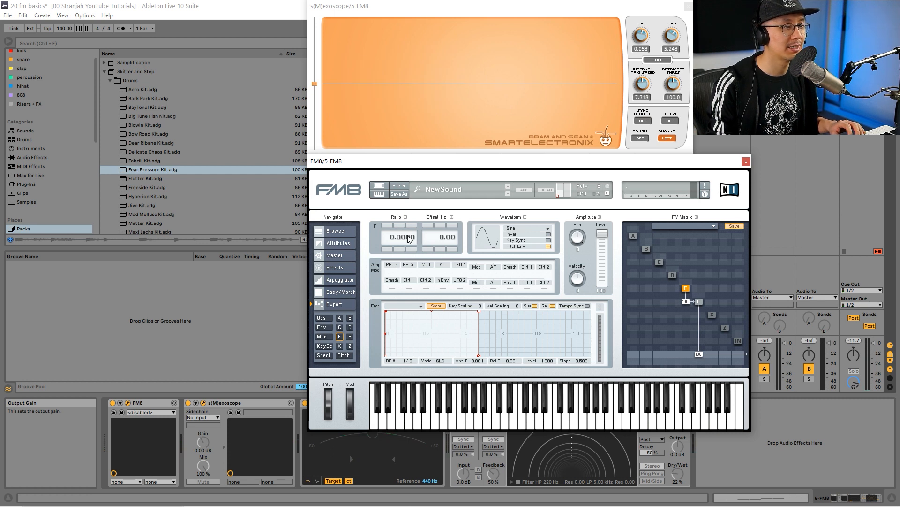
pyautogui.moveTo(410, 236)
pyautogui.mouseDown()
pyautogui.moveTo(409, 177)
pyautogui.moveTo(411, 238)
pyautogui.mouseUp()
pyautogui.click(670, 121)
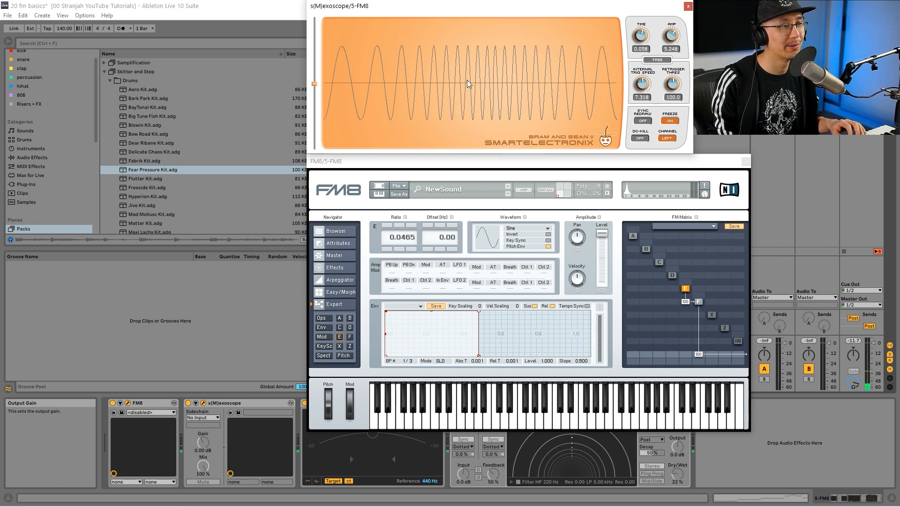
# Raise operator E's ratio gradually through 0.4525 and 1.1855, and set it to 3
pyautogui.click(409, 237)
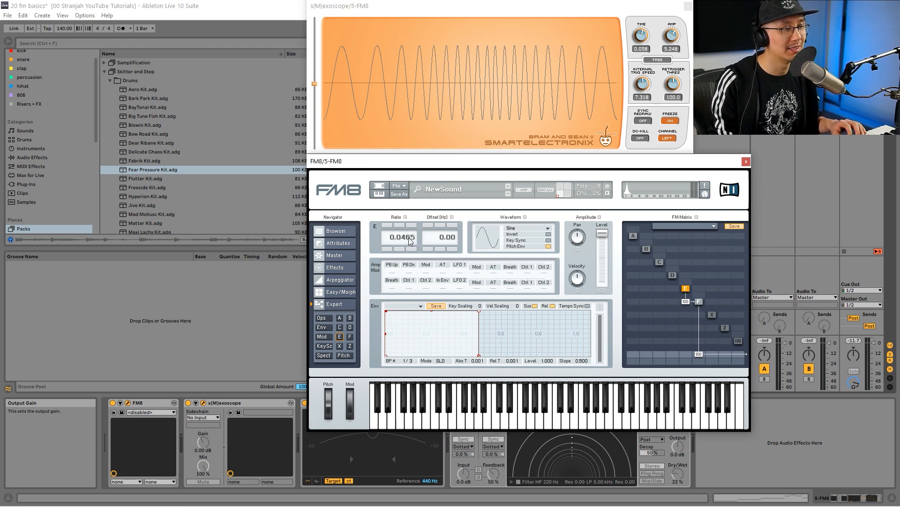
pyautogui.moveTo(409, 236); pyautogui.dragTo(407, 190)
pyautogui.moveTo(408, 240)
pyautogui.mouseDown()
pyautogui.moveTo(405, 144)
pyautogui.moveTo(412, 236)
pyautogui.mouseUp()
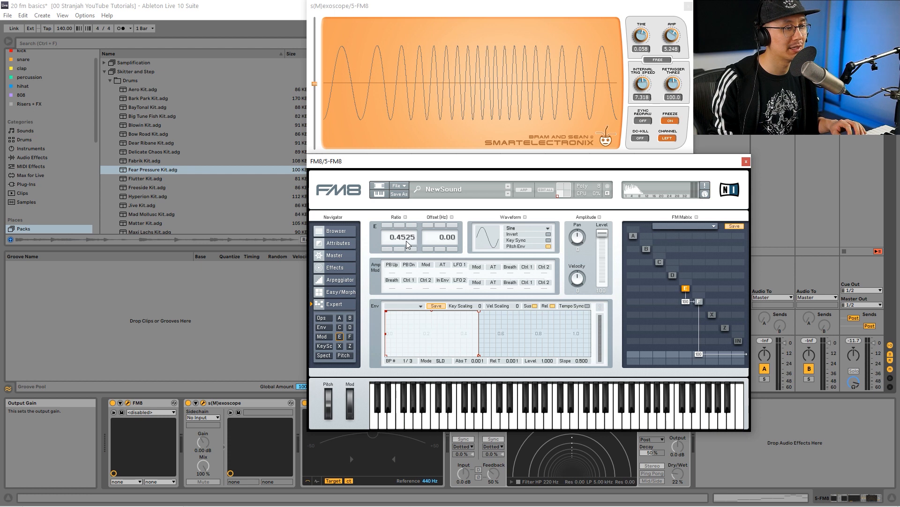
pyautogui.moveTo(406, 239); pyautogui.dragTo(395, 105)
pyautogui.moveTo(404, 238); pyautogui.dragTo(407, 168)
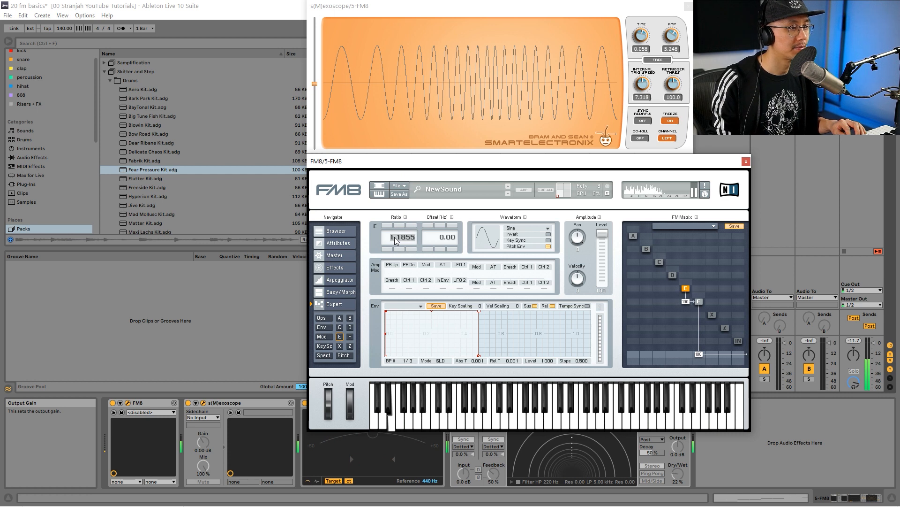
pyautogui.write('3')
pyautogui.press('Return')
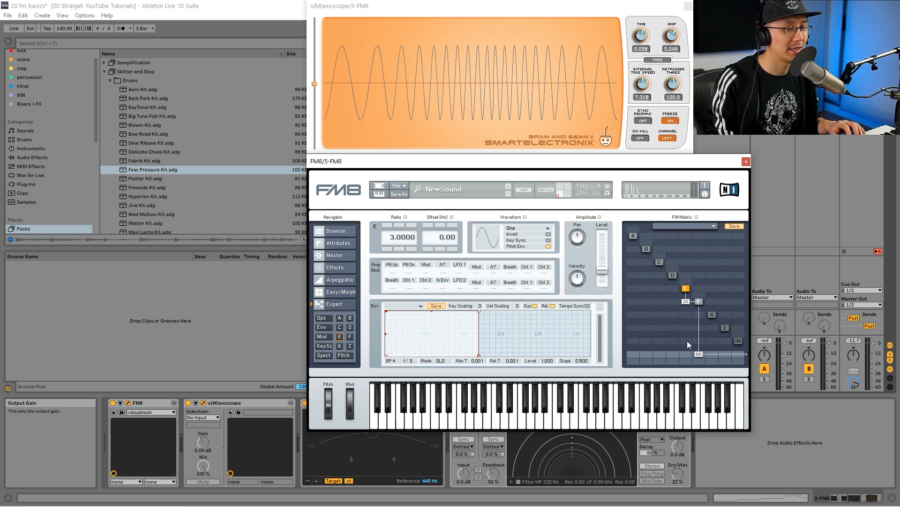
# Bring operator E's ratio down to zero and up to 0.0780, and unfreeze the oscilloscope
pyautogui.moveTo(394, 240); pyautogui.dragTo(402, 345)
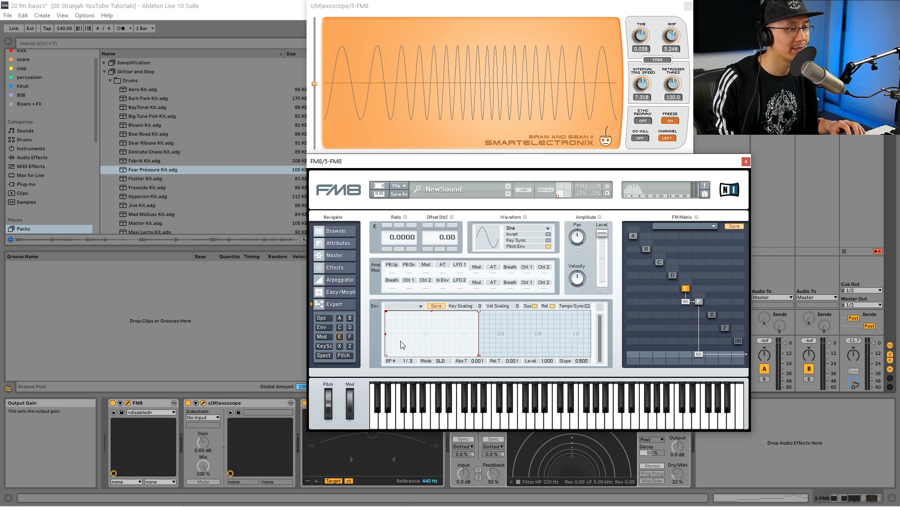
pyautogui.moveTo(411, 244); pyautogui.dragTo(418, 206)
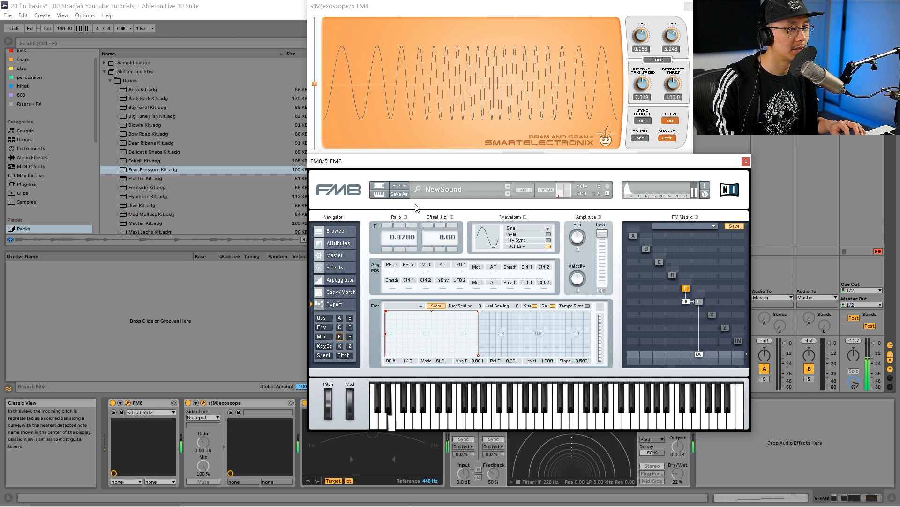
pyautogui.click(673, 130)
pyautogui.click(670, 121)
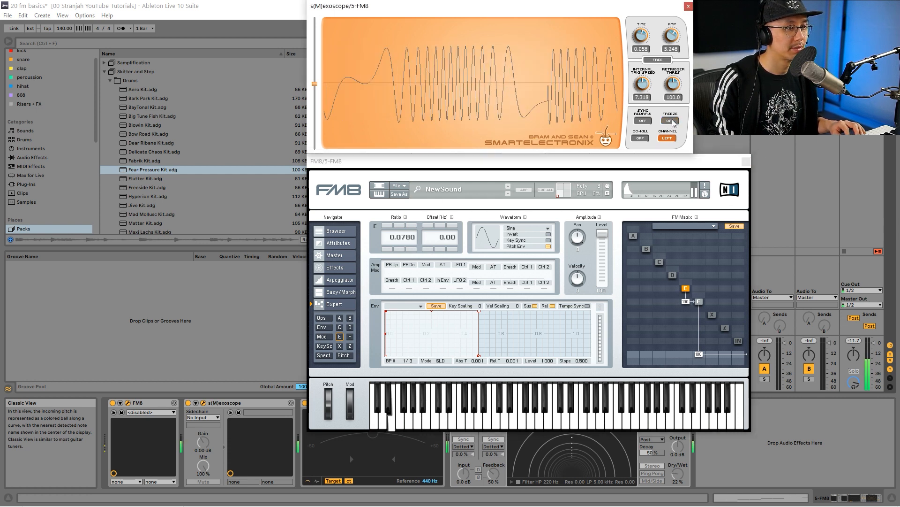
# Lower the modulation amount from operator E to F partway and raise it back to 100
pyautogui.click(695, 313)
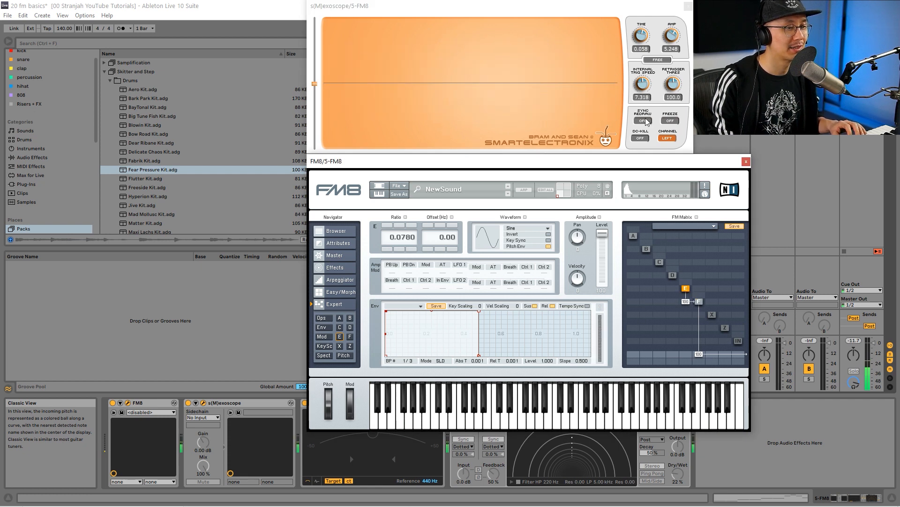
pyautogui.moveTo(686, 301); pyautogui.dragTo(688, 322)
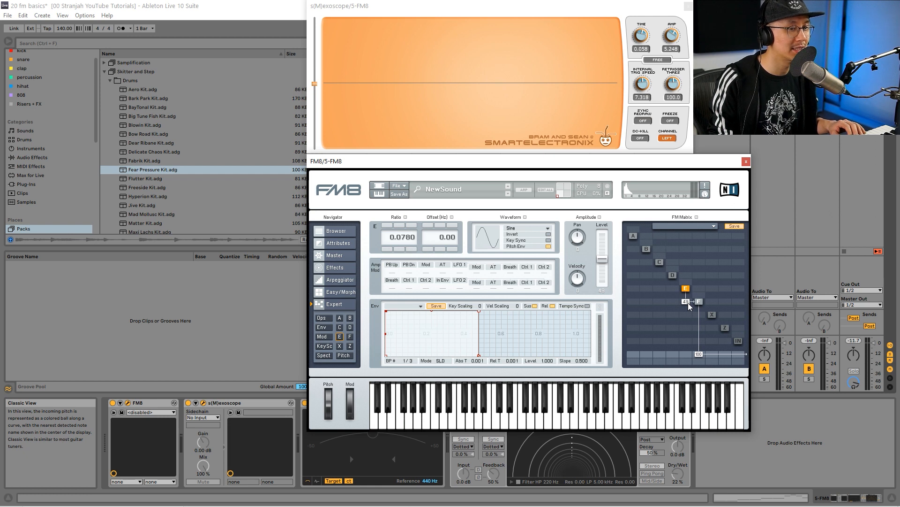
pyautogui.moveTo(688, 302); pyautogui.dragTo(689, 275)
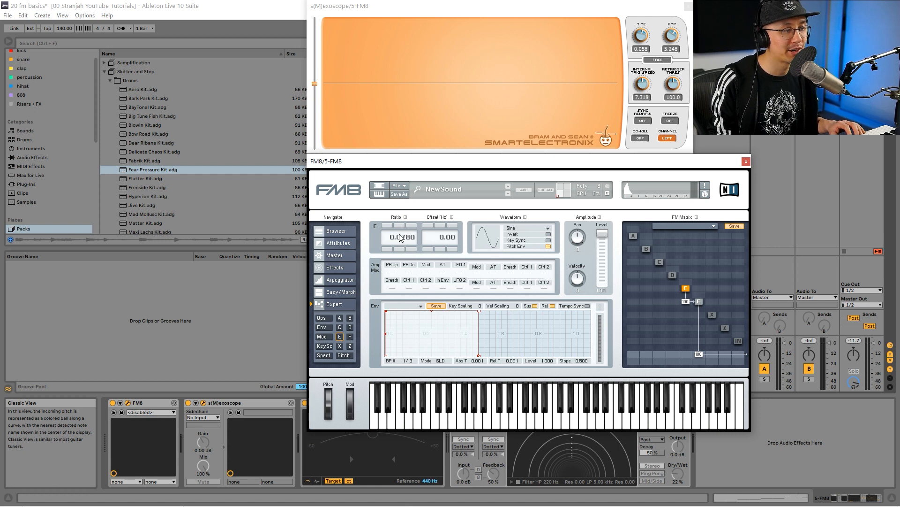
# Set operator E's ratio to 1, raise it to 2, and sweep its level up to the maximum
pyautogui.doubleClick(389, 238)
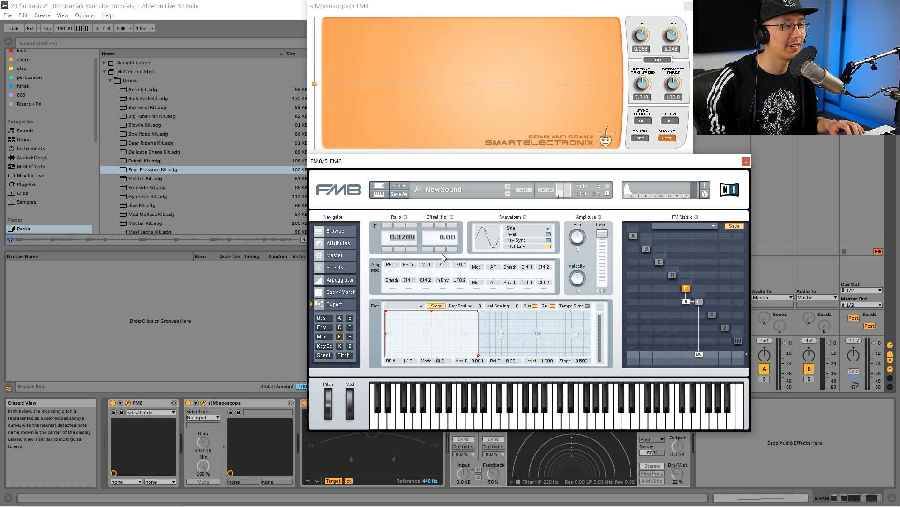
pyautogui.write('1')
pyautogui.press('Return')
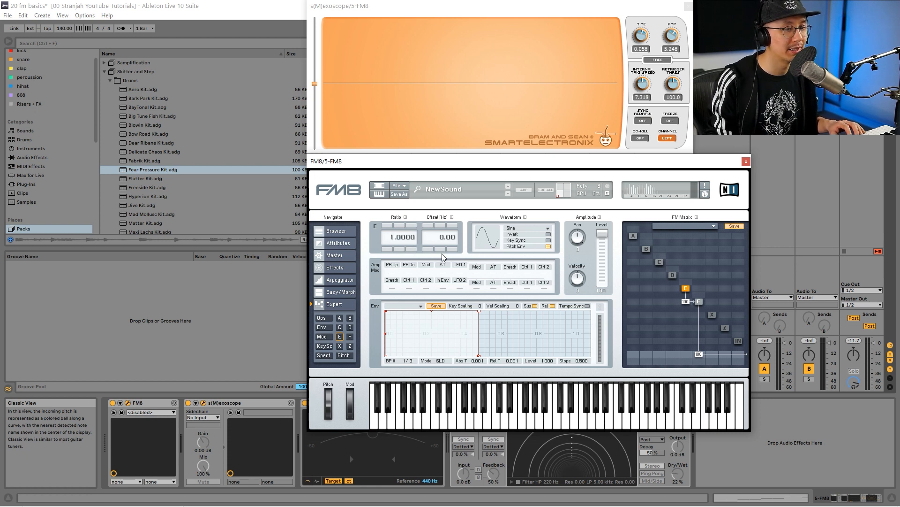
pyautogui.click(388, 225)
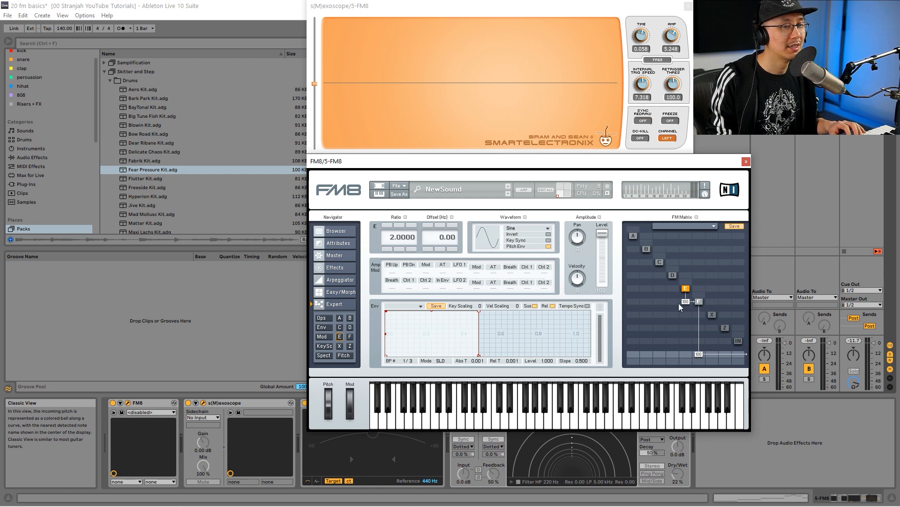
pyautogui.moveTo(604, 236); pyautogui.dragTo(603, 226)
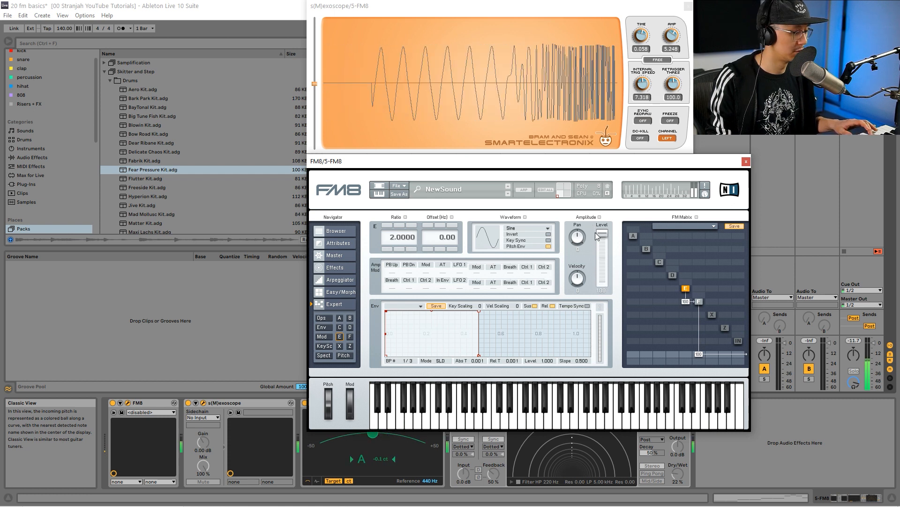
# Give operator E's envelope an attack time of 0.332 and lower its modulation of operator F to 42
pyautogui.moveTo(604, 236)
pyautogui.mouseDown()
pyautogui.moveTo(611, 297)
pyautogui.moveTo(601, 221)
pyautogui.mouseUp()
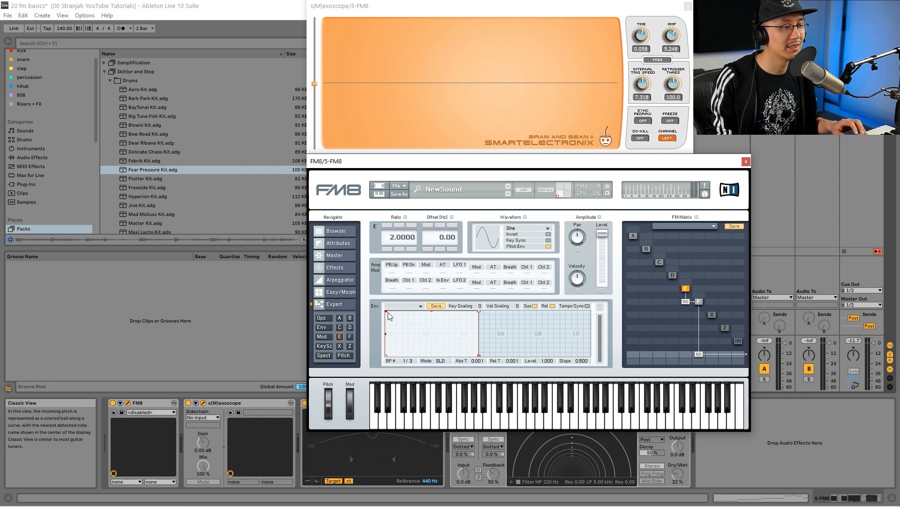
pyautogui.moveTo(387, 311); pyautogui.dragTo(449, 304)
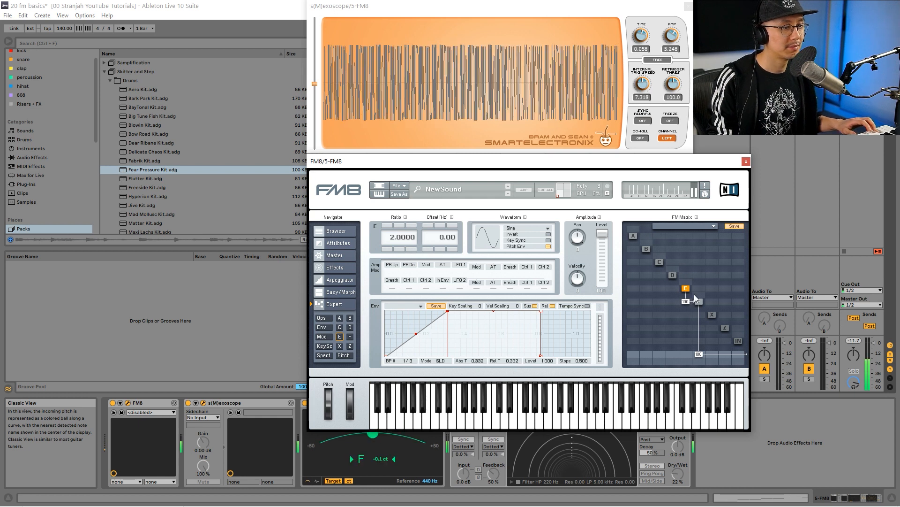
pyautogui.moveTo(687, 301); pyautogui.dragTo(679, 322)
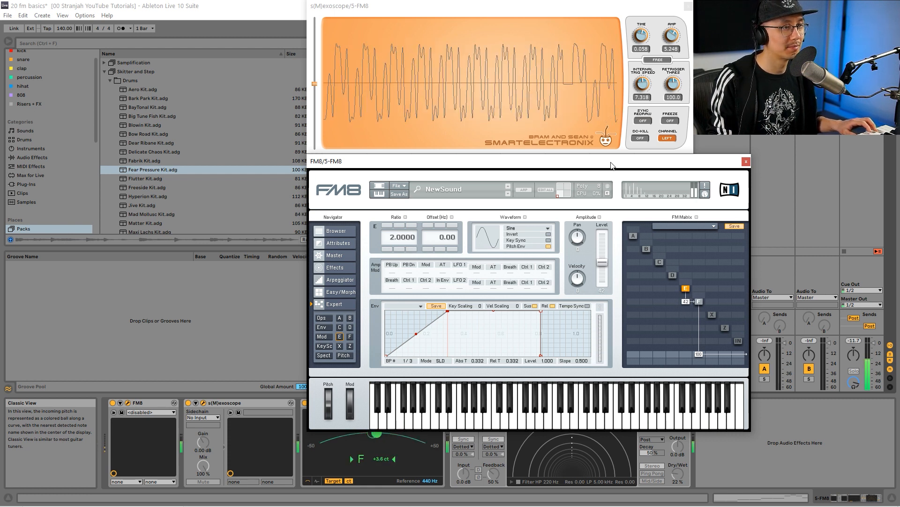
# Turn on the Echo effect on the FM8 track, shifting the FM8 window out of the way and back
pyautogui.moveTo(611, 165); pyautogui.dragTo(603, 133)
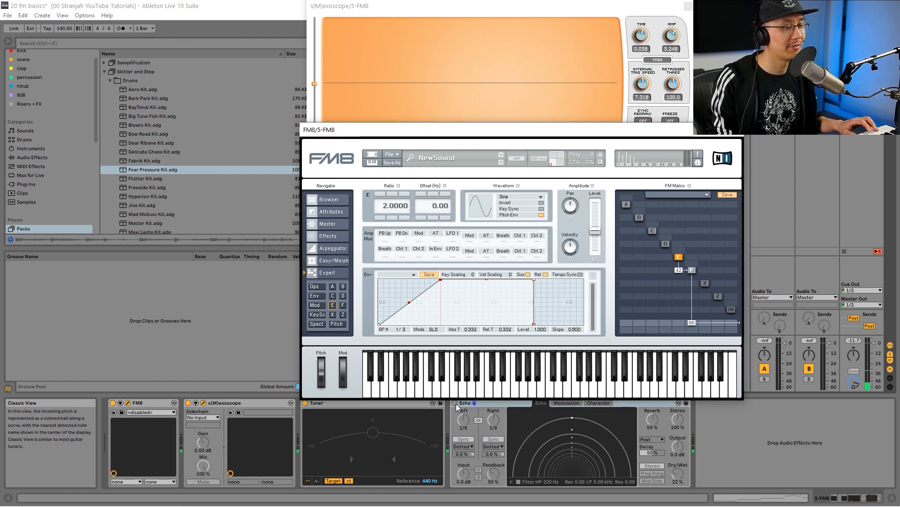
pyautogui.click(455, 404)
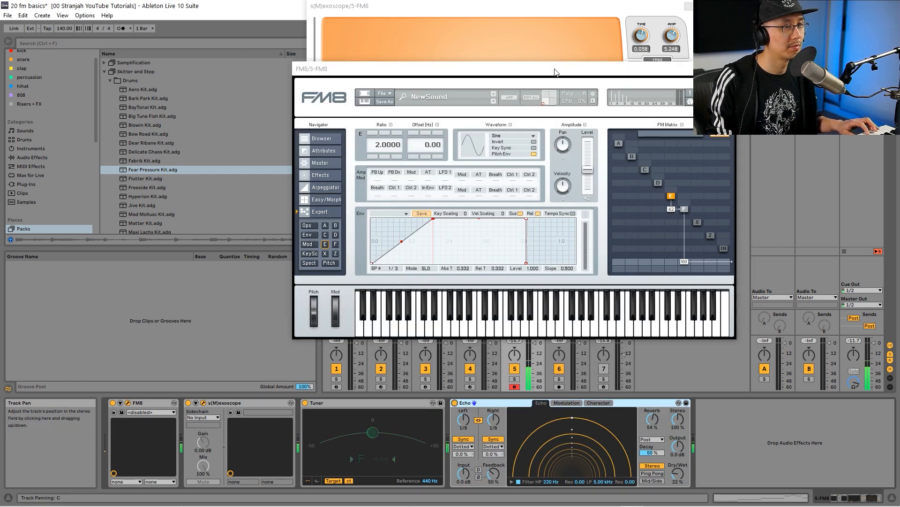
pyautogui.moveTo(557, 69); pyautogui.dragTo(570, 164)
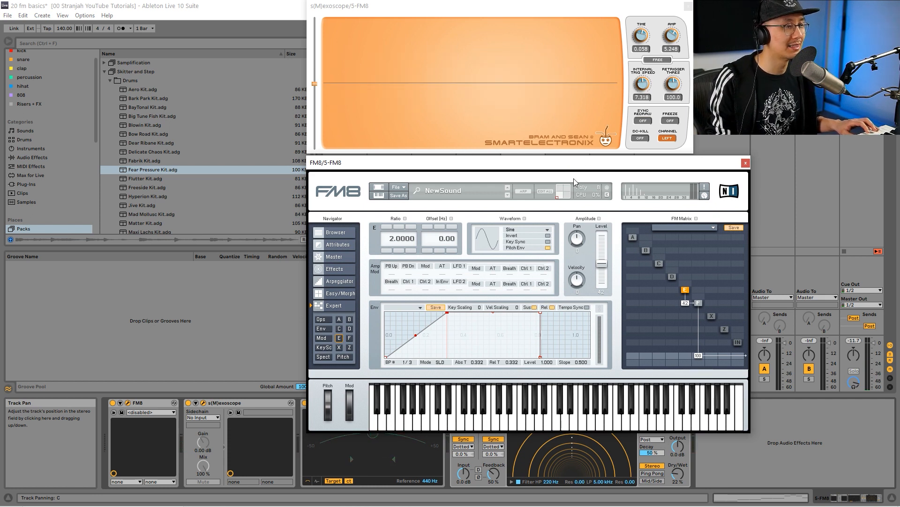
# Compare the settings of operators F and E, and raise the modulation amount from E to F to 53
pyautogui.click(699, 303)
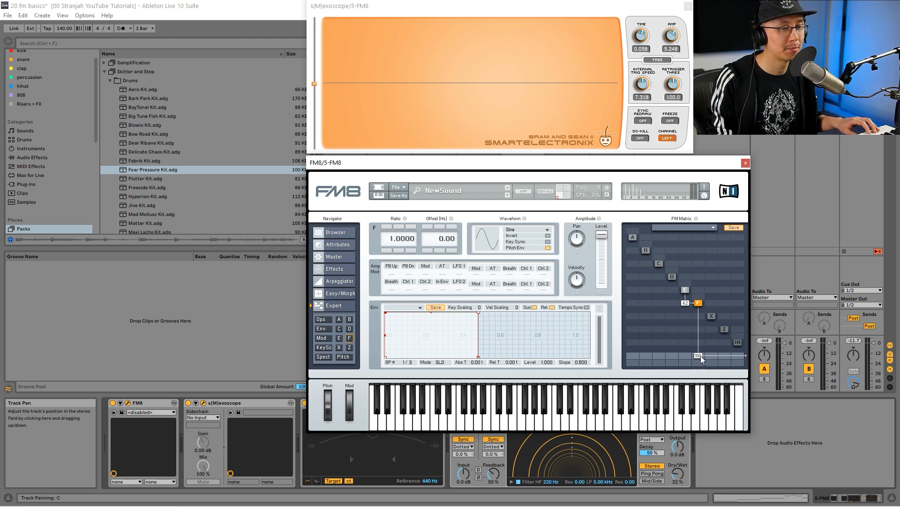
pyautogui.click(686, 291)
pyautogui.click(698, 303)
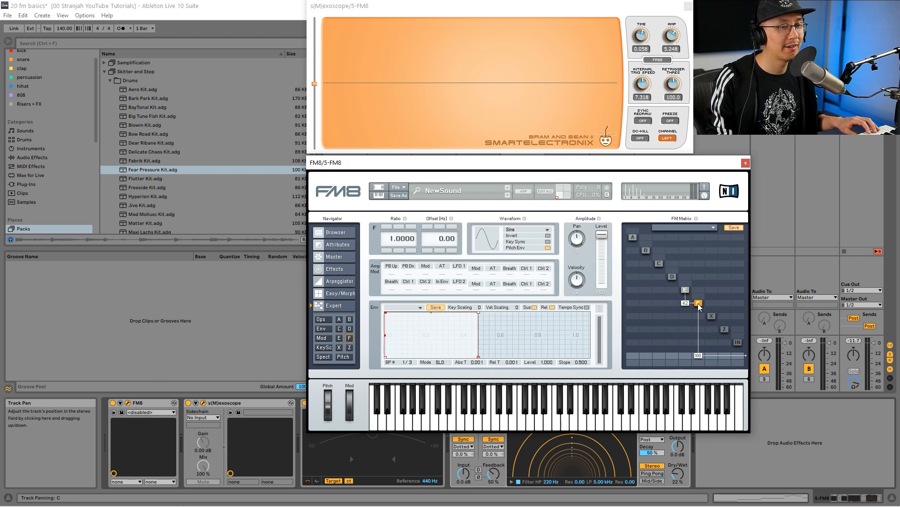
pyautogui.click(686, 291)
pyautogui.moveTo(687, 303); pyautogui.dragTo(689, 304)
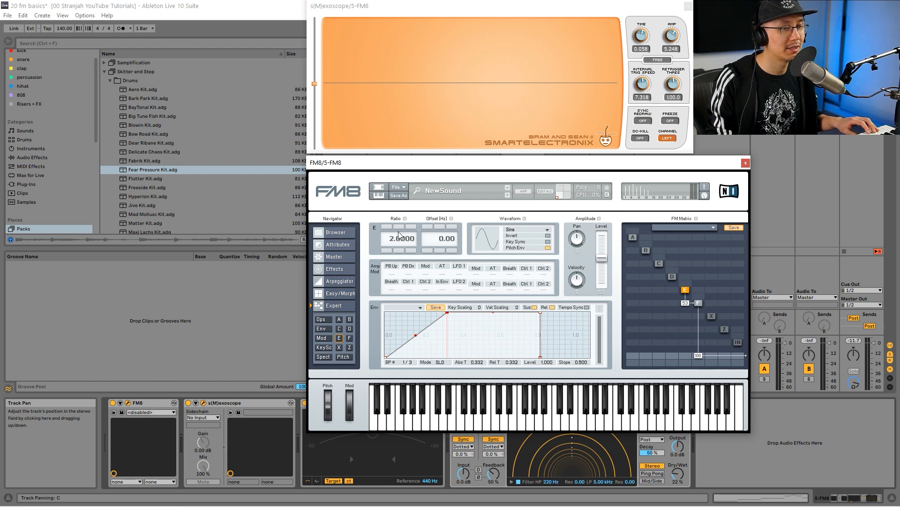
# Try the Parabel, Soft Tristate and 1+3 waveforms on operator F, and display operator E's settings
pyautogui.click(699, 303)
pyautogui.moveTo(490, 236); pyautogui.dragTo(490, 233)
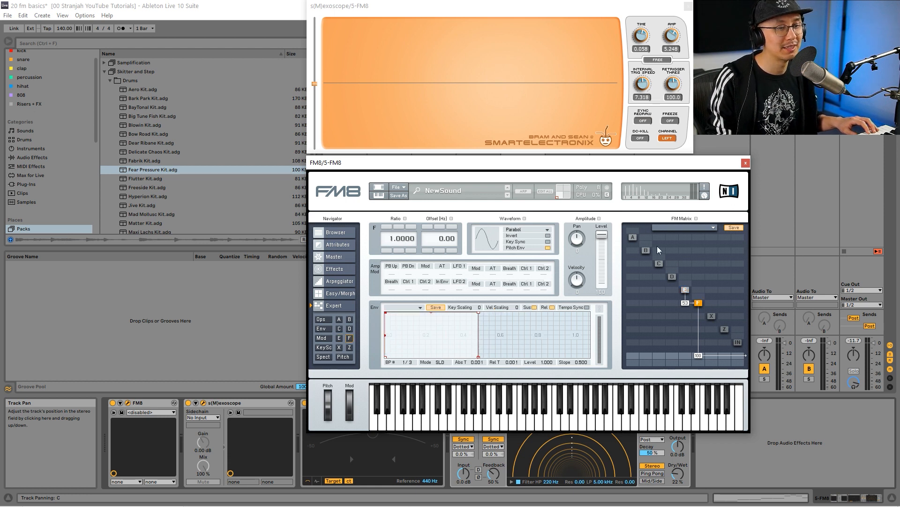
pyautogui.moveTo(487, 247); pyautogui.dragTo(490, 232)
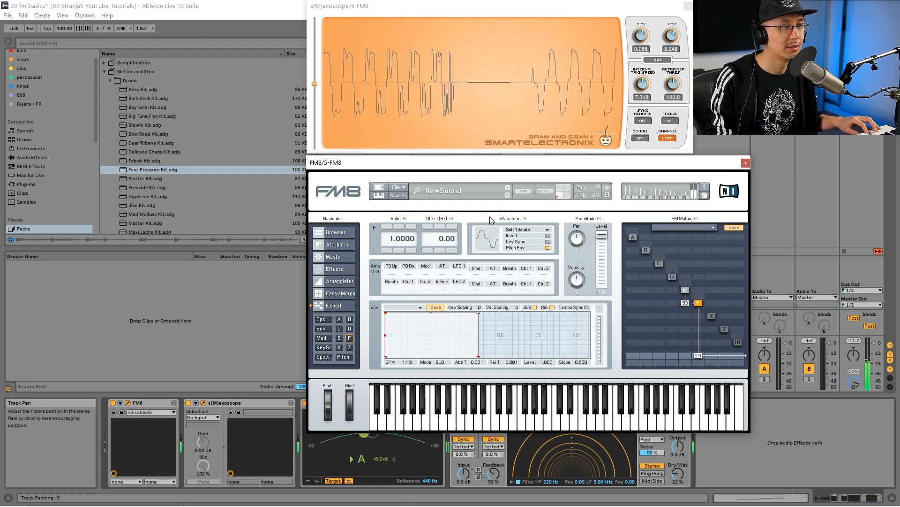
pyautogui.moveTo(492, 235); pyautogui.dragTo(491, 226)
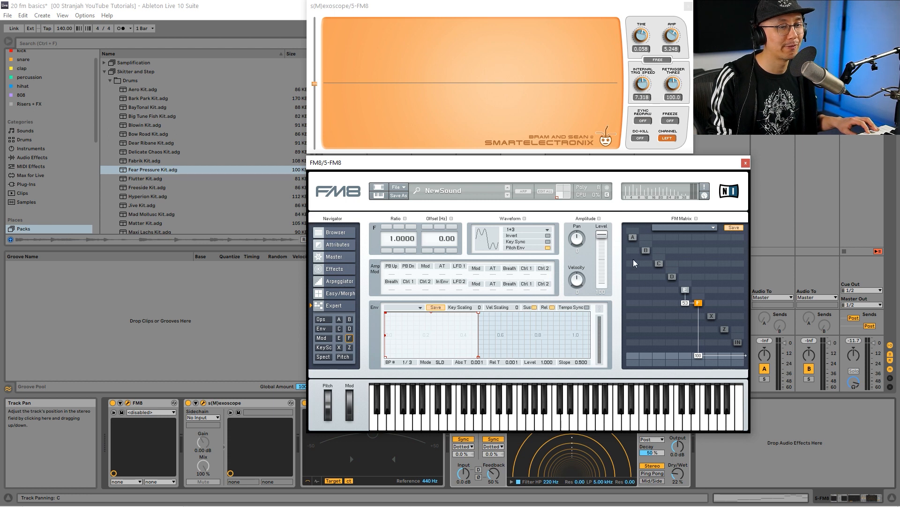
pyautogui.click(686, 291)
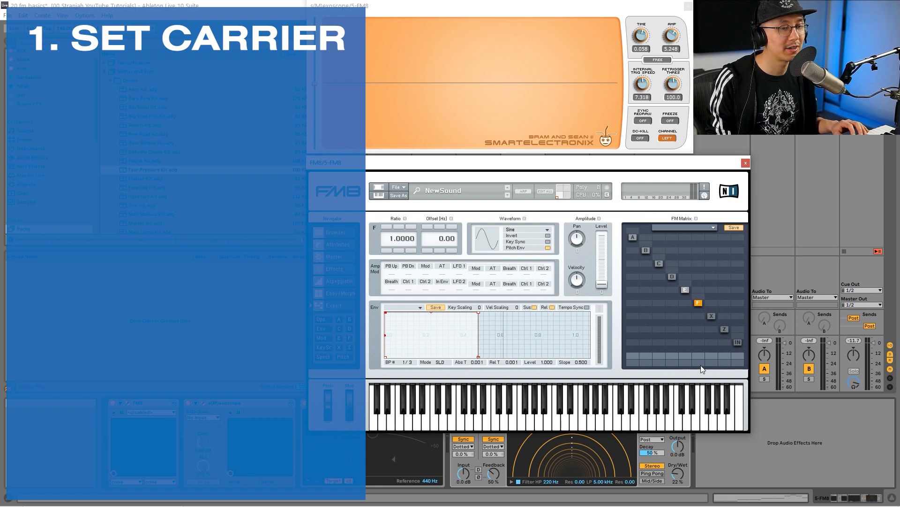
# Route operator F to the output at 100 as the carrier, and set operator E's modulation of F to 46
pyautogui.moveTo(699, 354); pyautogui.dragTo(699, 305)
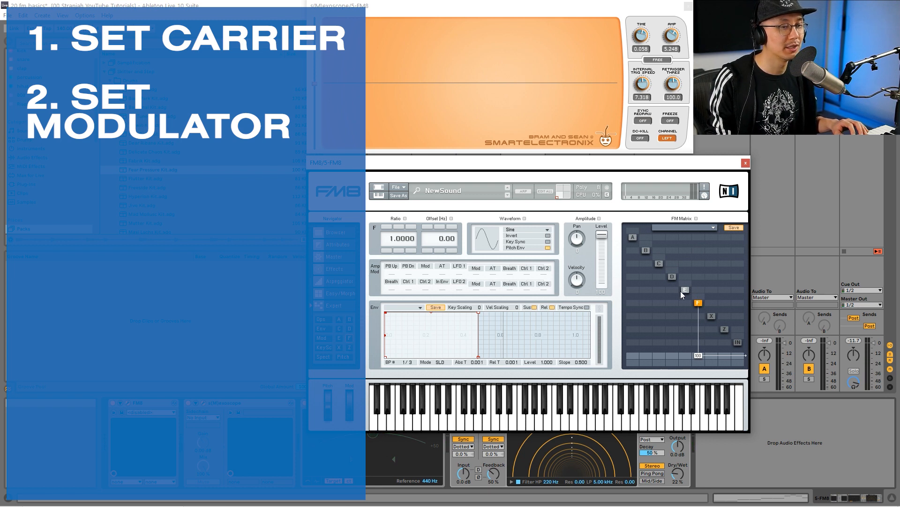
pyautogui.moveTo(686, 302); pyautogui.dragTo(688, 283)
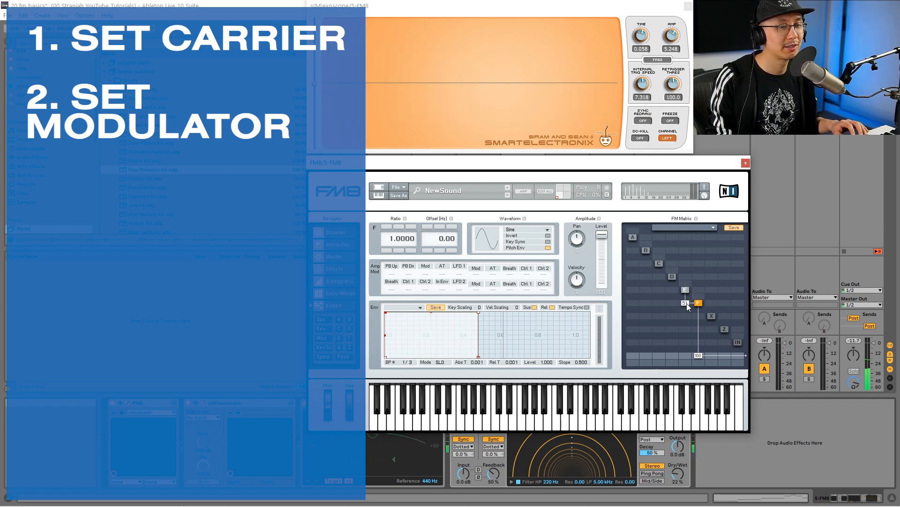
pyautogui.moveTo(686, 302)
pyautogui.mouseDown()
pyautogui.moveTo(687, 293)
pyautogui.moveTo(688, 317)
pyautogui.mouseUp()
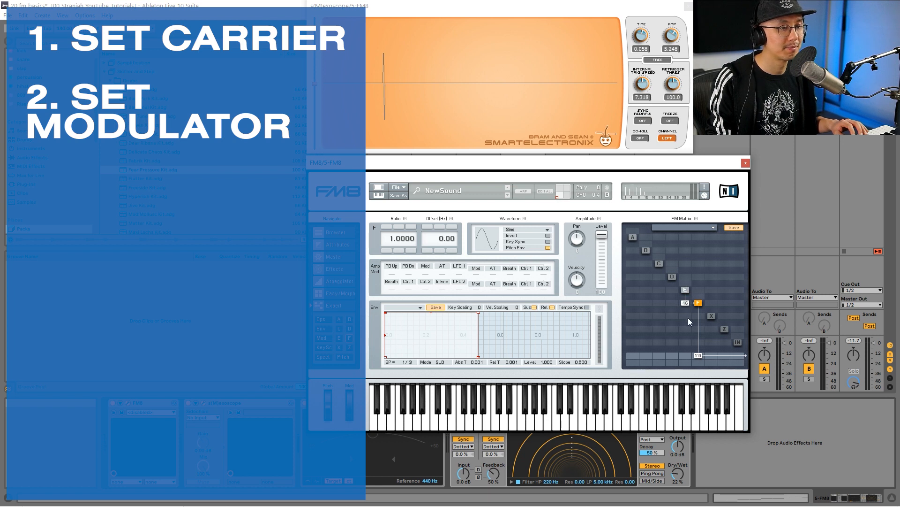
# Set operator E's ratio to 4 and stretch its envelope attack to 0.318
pyautogui.click(686, 289)
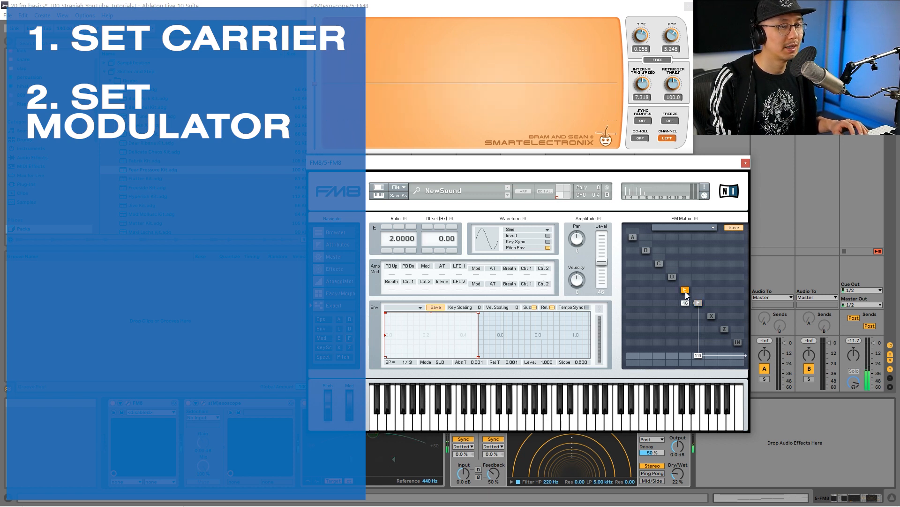
pyautogui.click(388, 226)
pyautogui.click(388, 226)
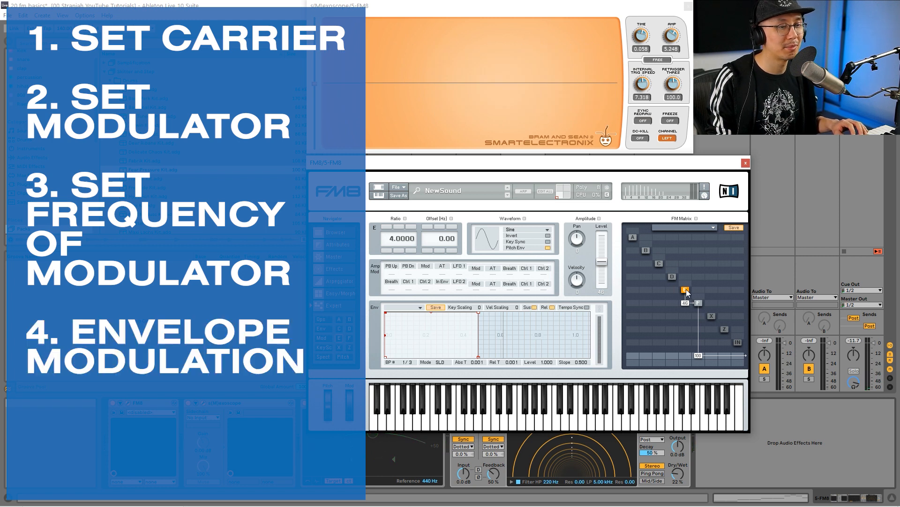
pyautogui.moveTo(386, 314); pyautogui.dragTo(443, 293)
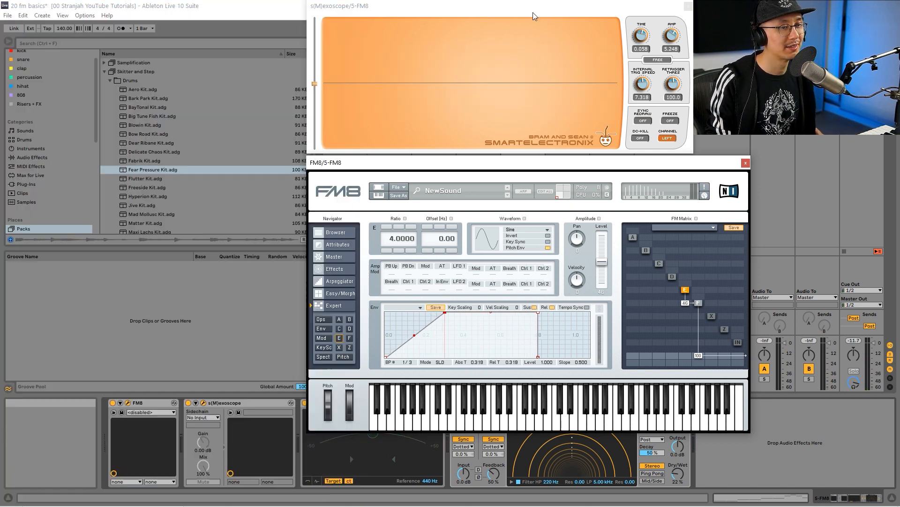
# Bring the oscilloscope in front of the synth, and close both the oscilloscope and FM8 windows
pyautogui.moveTo(490, 9); pyautogui.dragTo(551, 163)
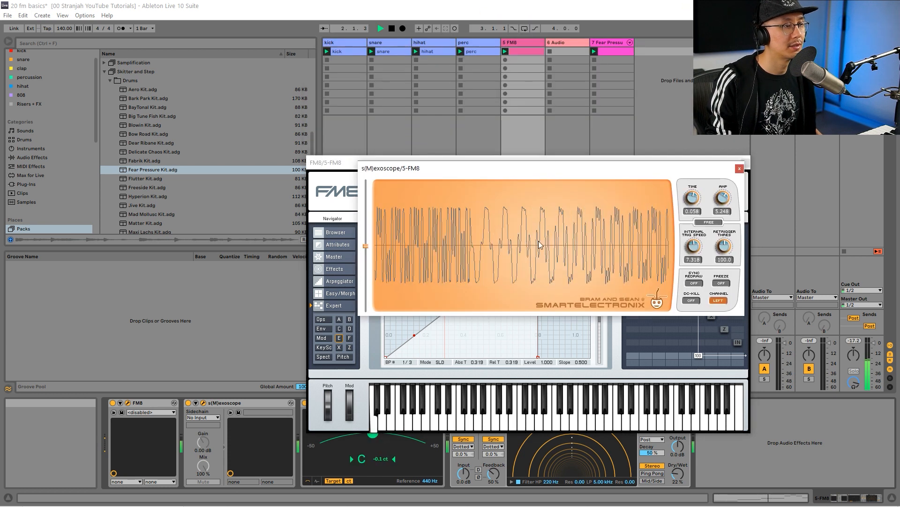
pyautogui.click(740, 168)
pyautogui.click(746, 163)
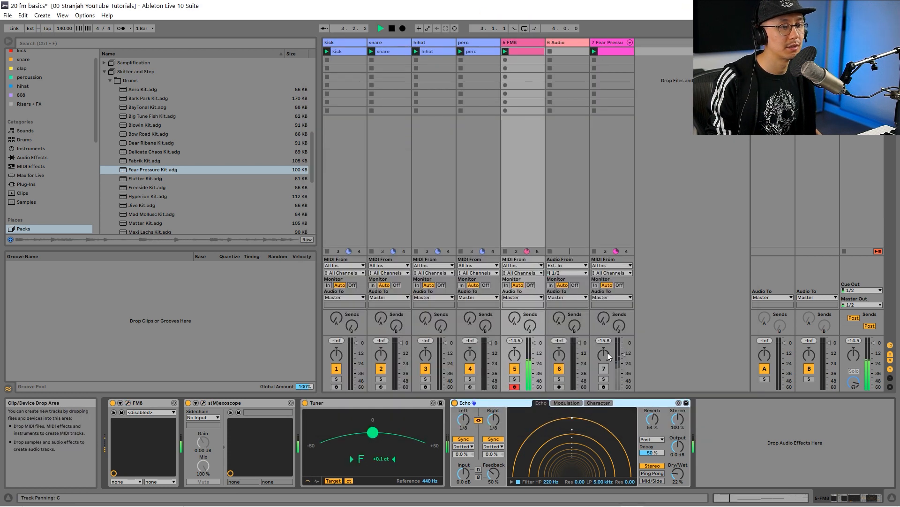
# Unmute track 7 with the Fear Pressure drums to hear it with the FM8 sound, and stop playback
pyautogui.click(604, 370)
pyautogui.click(604, 369)
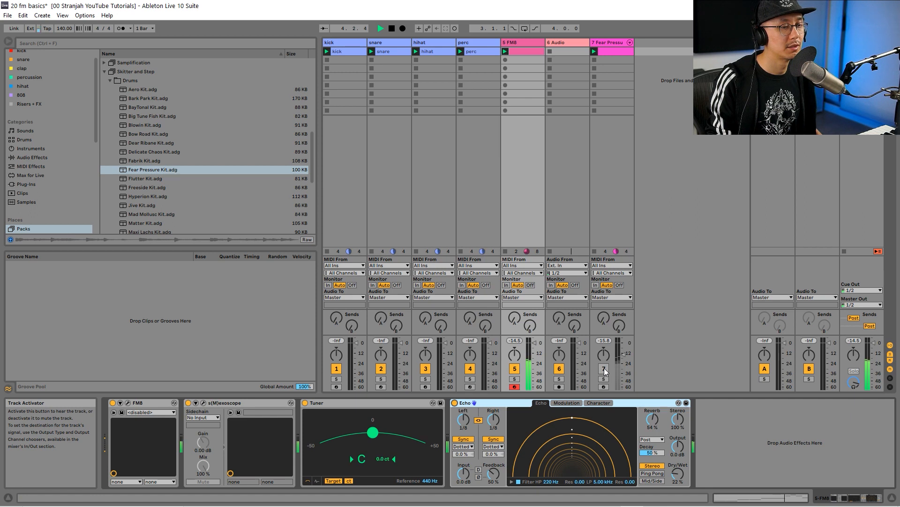
pyautogui.click(604, 369)
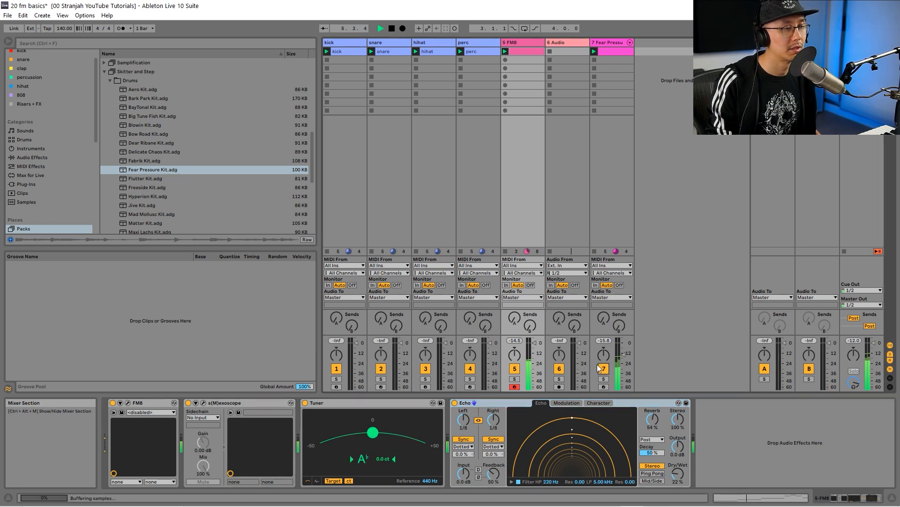
pyautogui.click(604, 368)
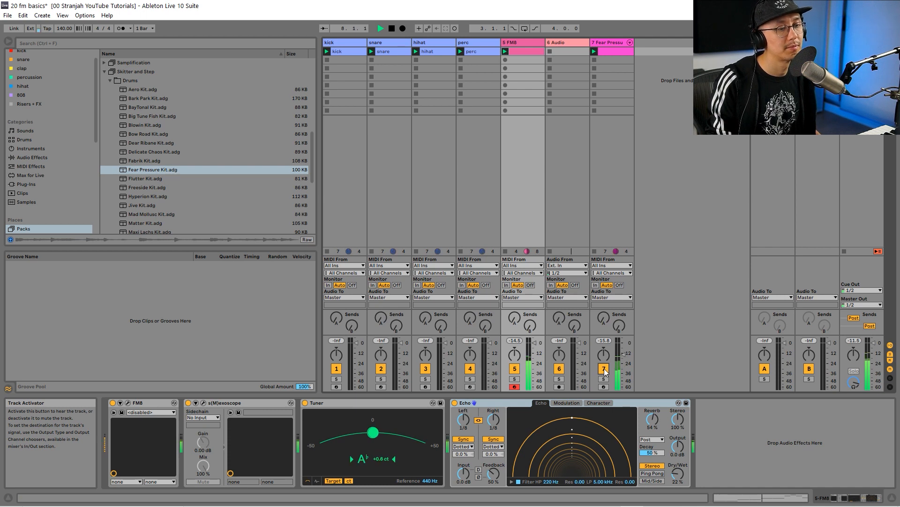
pyautogui.press('space')
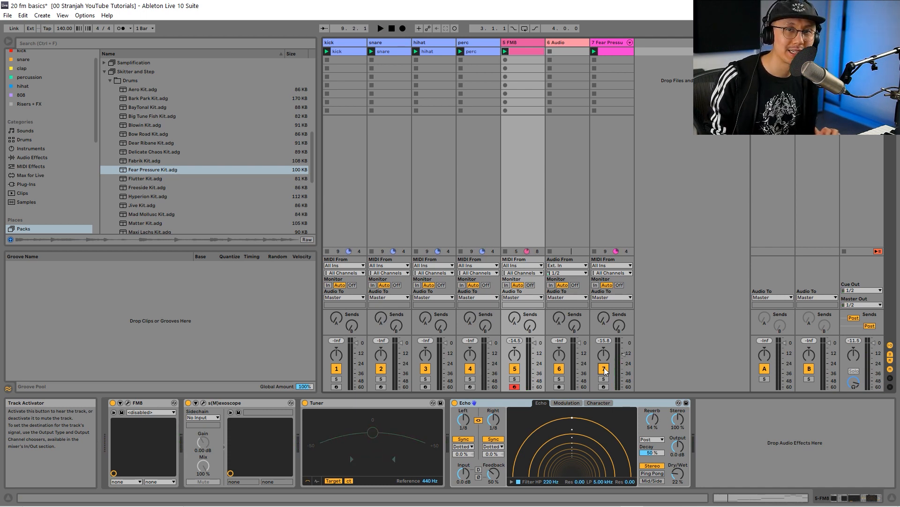